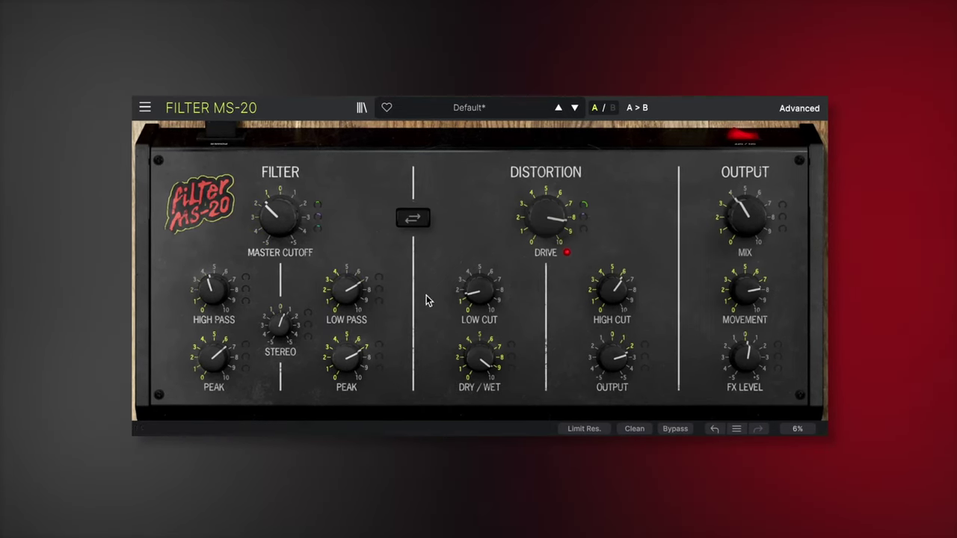
# - Try distortion before the filter, restore filter-first order, and A/B the effect with bypass
pyautogui.click(413, 219)
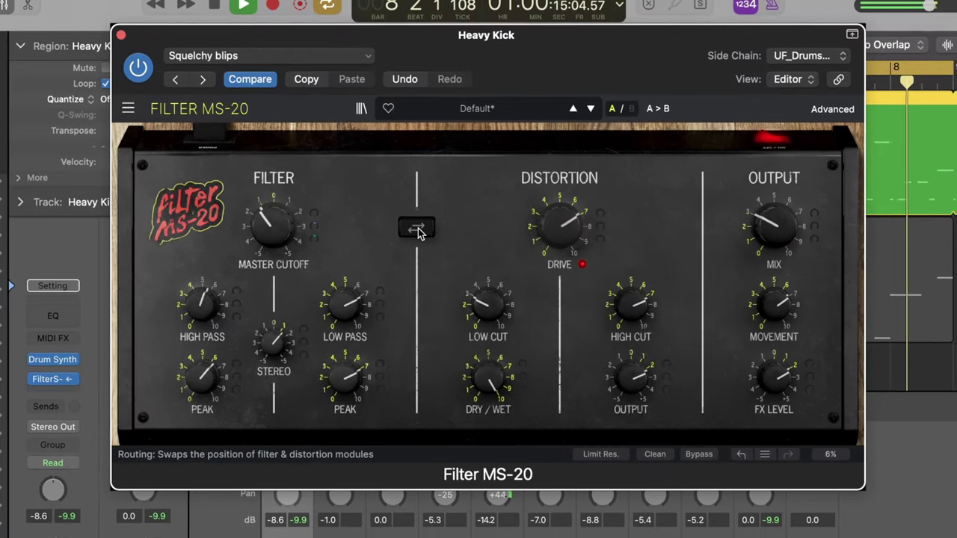
pyautogui.click(419, 229)
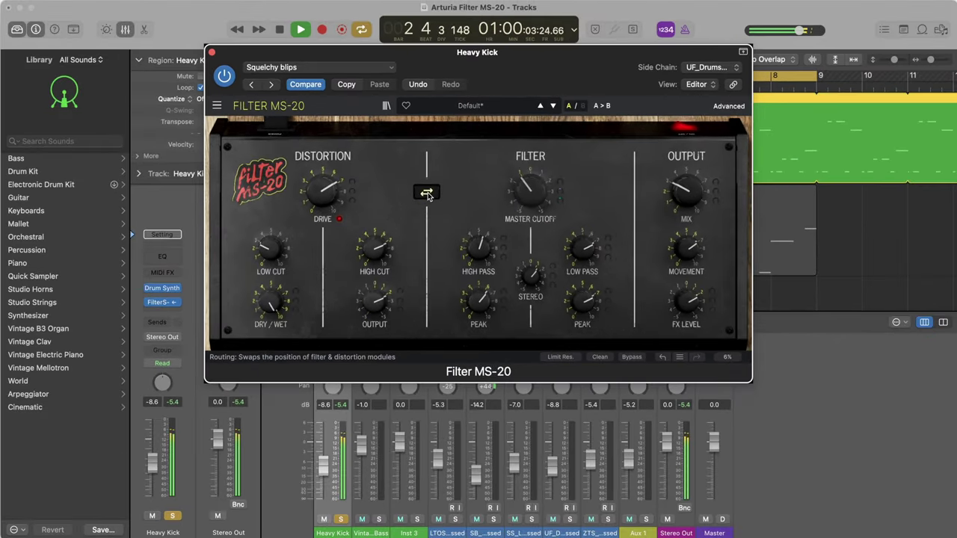
pyautogui.click(428, 192)
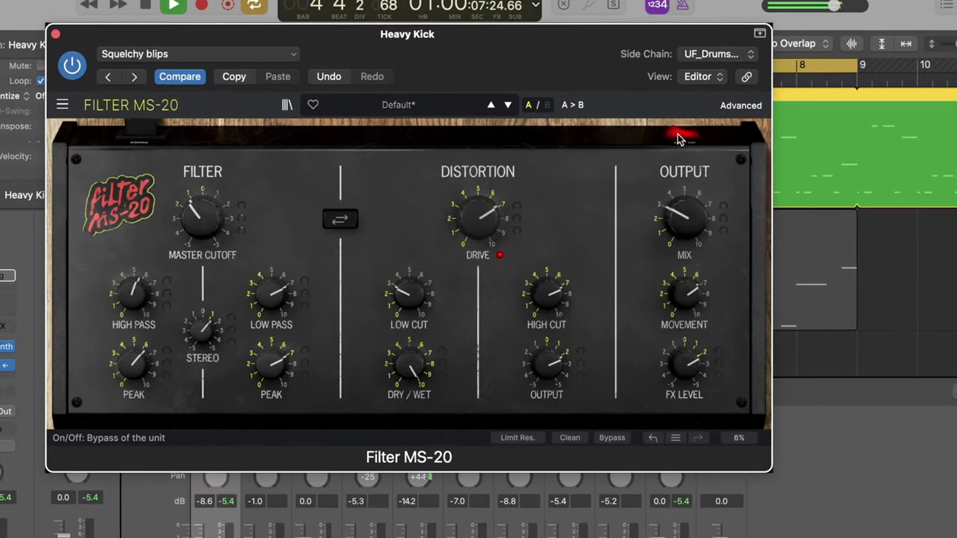
pyautogui.click(679, 136)
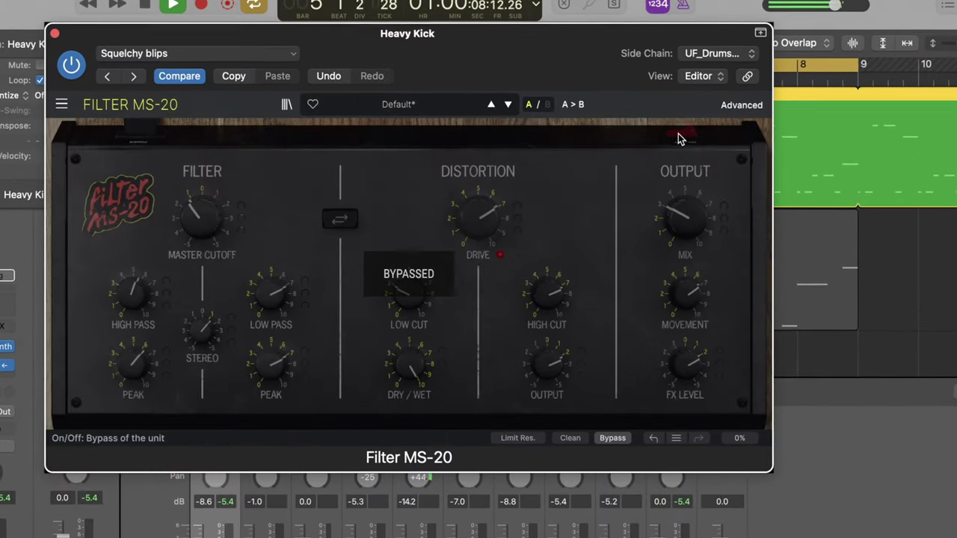
pyautogui.click(679, 133)
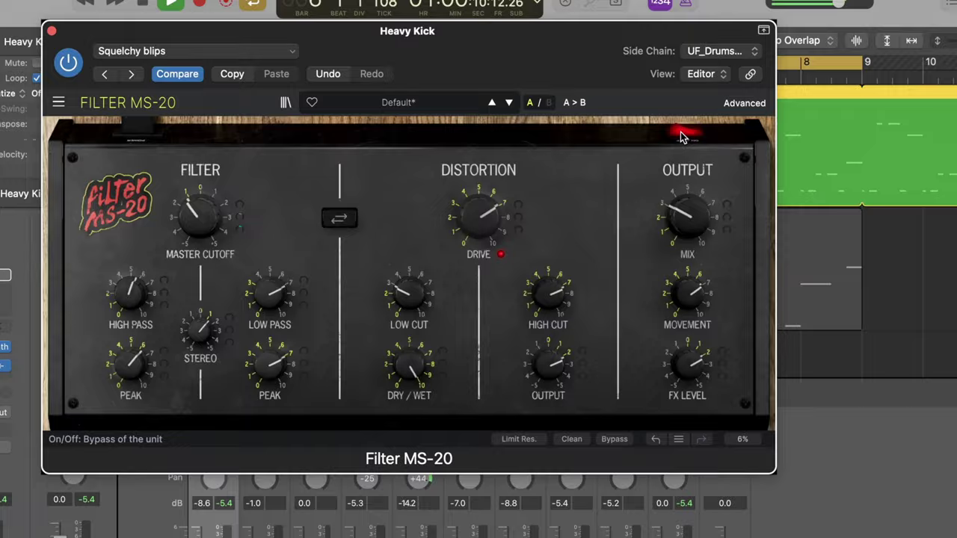
# - Show the modulation section and cycle through its sources, ending on Function Generator
pyautogui.click(732, 107)
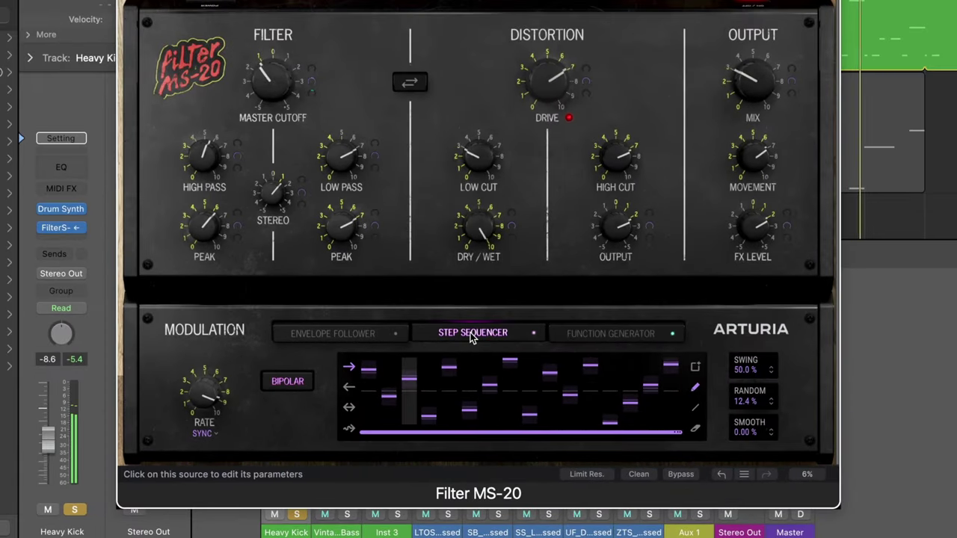
pyautogui.click(609, 336)
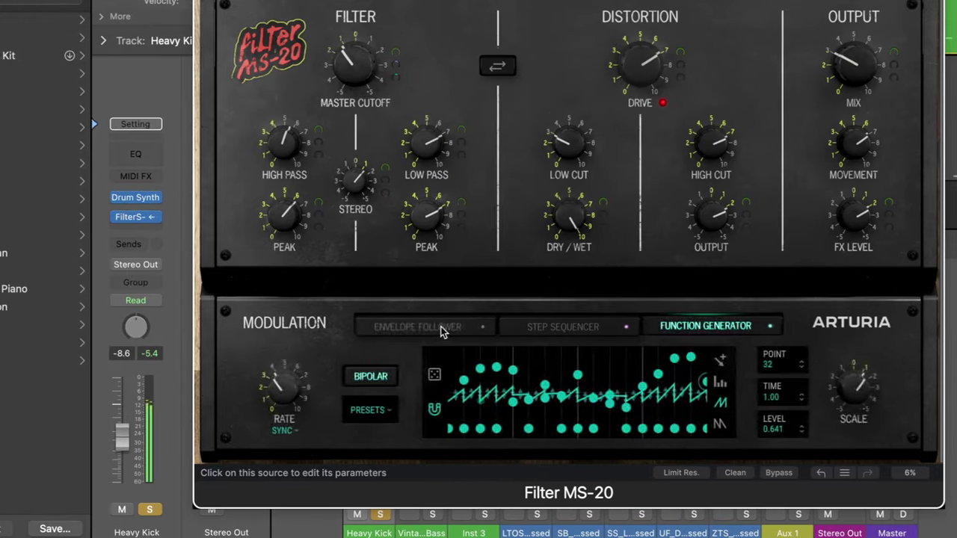
pyautogui.click(444, 332)
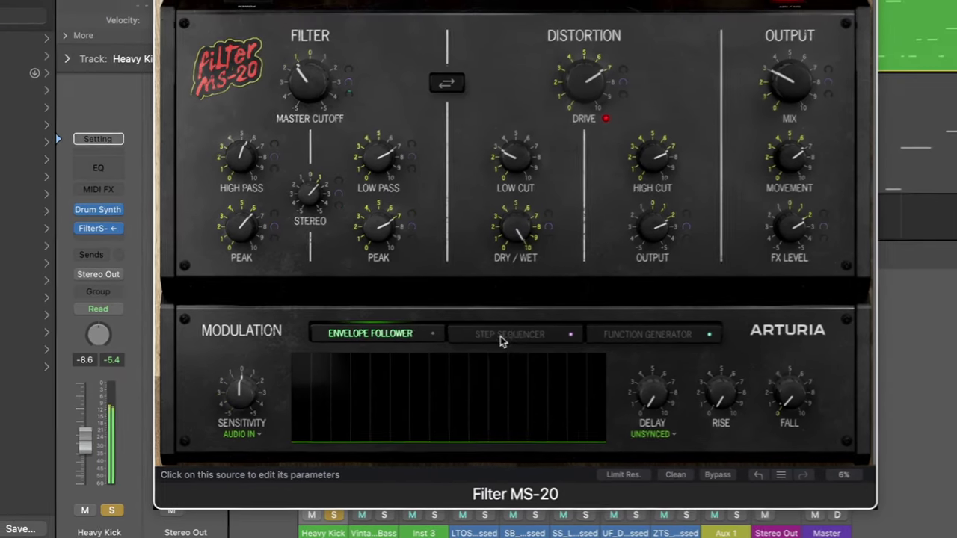
pyautogui.click(561, 335)
pyautogui.click(625, 338)
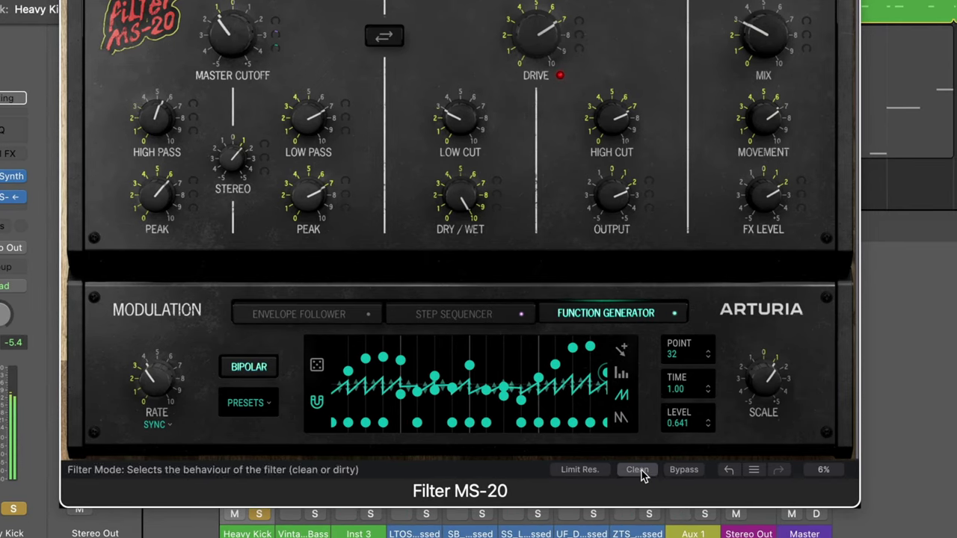
# - Try the Dirty filter mode, then return it to Clean
pyautogui.click(640, 471)
pyautogui.click(648, 528)
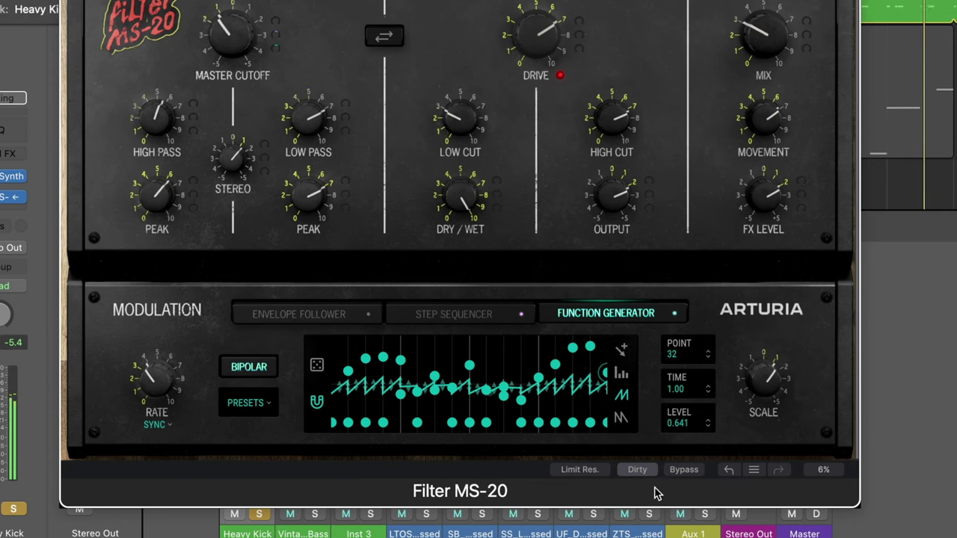
pyautogui.click(640, 471)
pyautogui.click(648, 514)
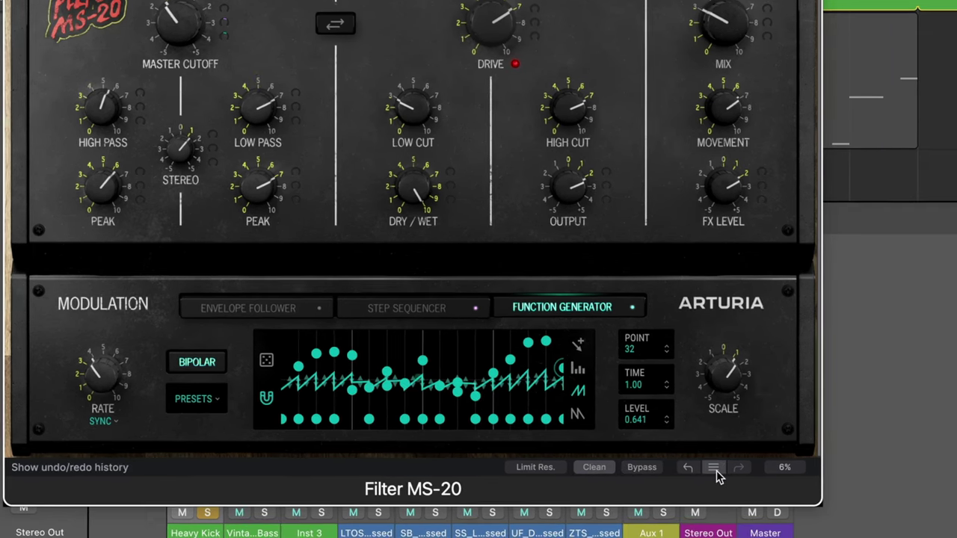
pyautogui.click(721, 471)
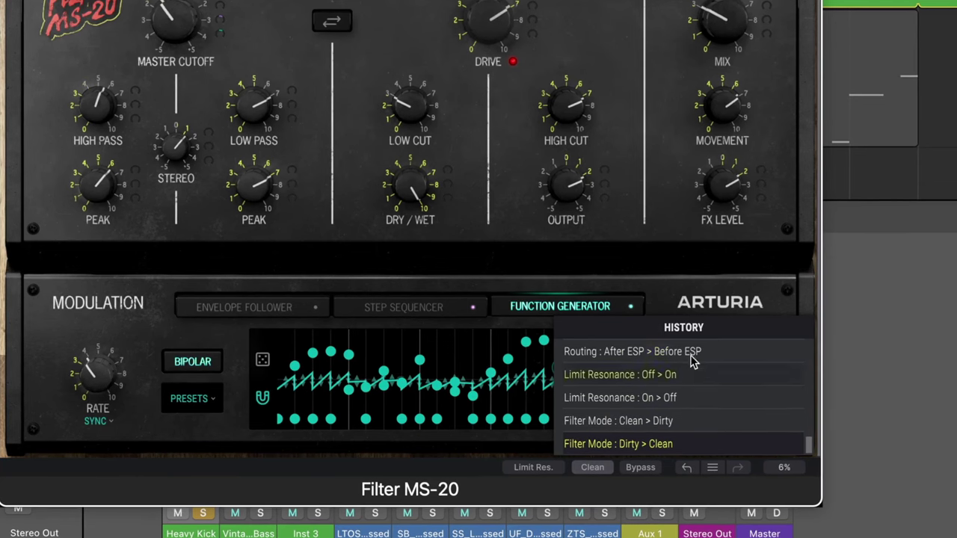
pyautogui.click(713, 471)
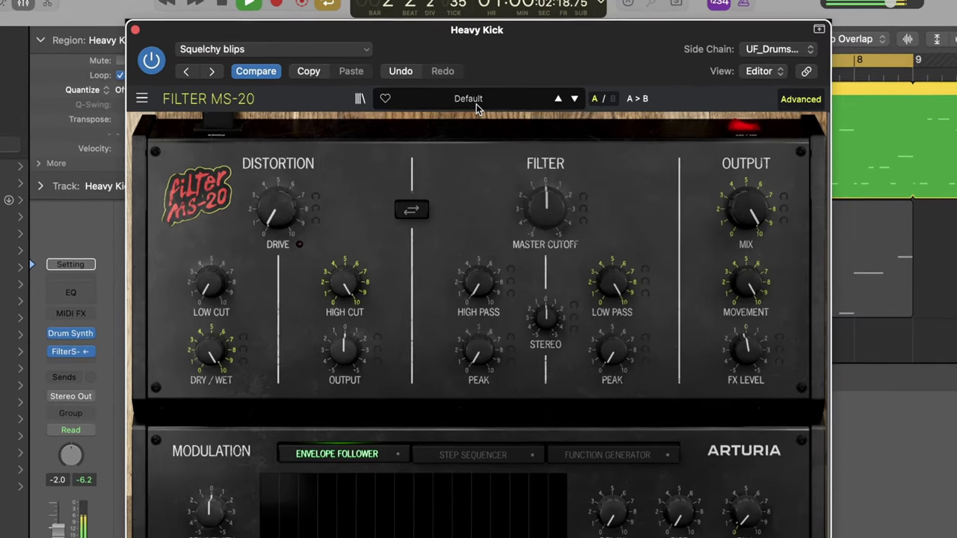
# - Audition the Gabber Seq, Break Beat HP Self Seq and 16th Dirty Gate presets
pyautogui.click(472, 105)
pyautogui.moveTo(394, 142)
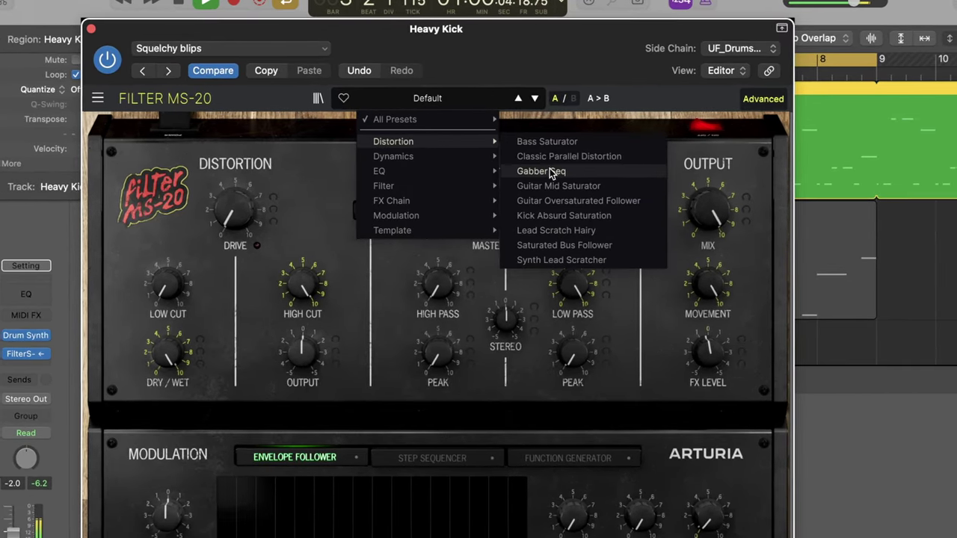
pyautogui.click(587, 171)
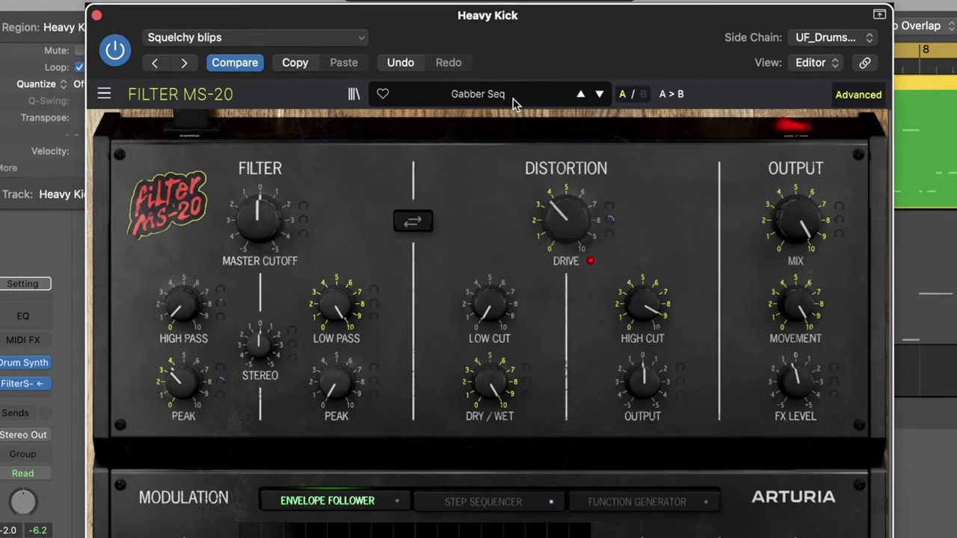
pyautogui.click(459, 107)
pyautogui.moveTo(431, 194)
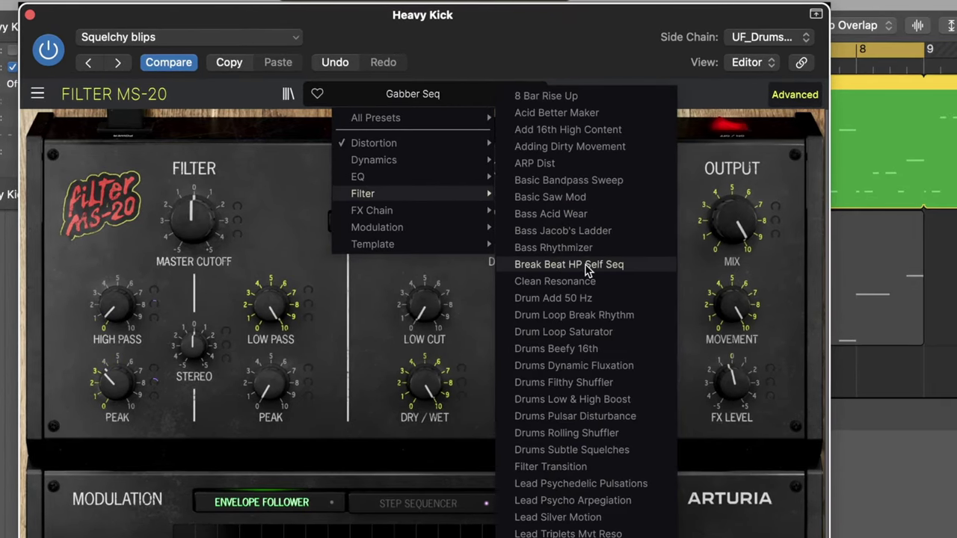
pyautogui.click(609, 264)
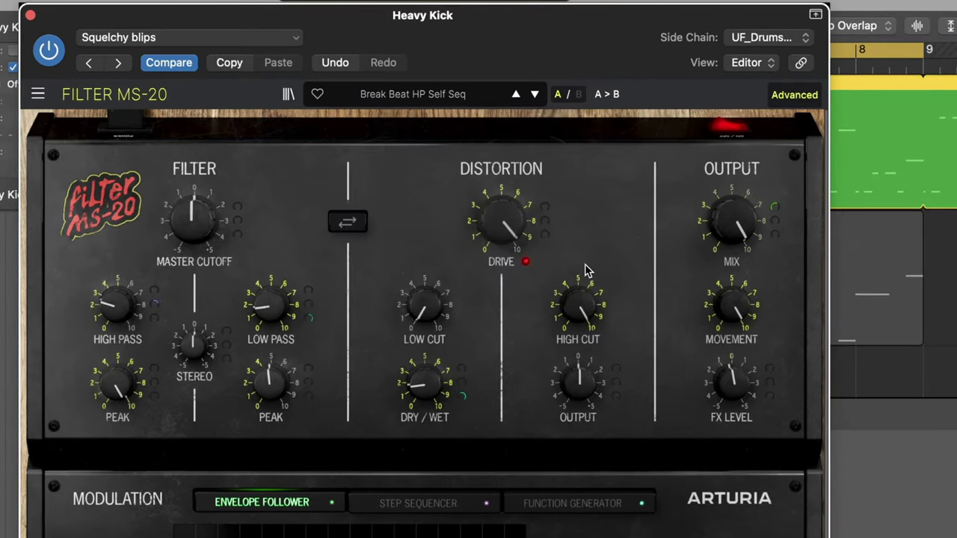
pyautogui.click(415, 95)
pyautogui.moveTo(447, 228)
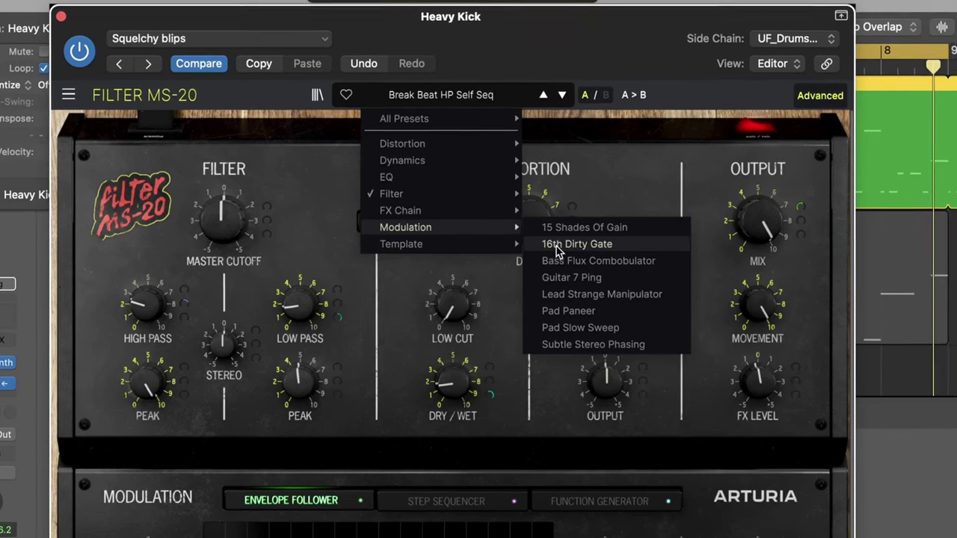
pyautogui.click(619, 244)
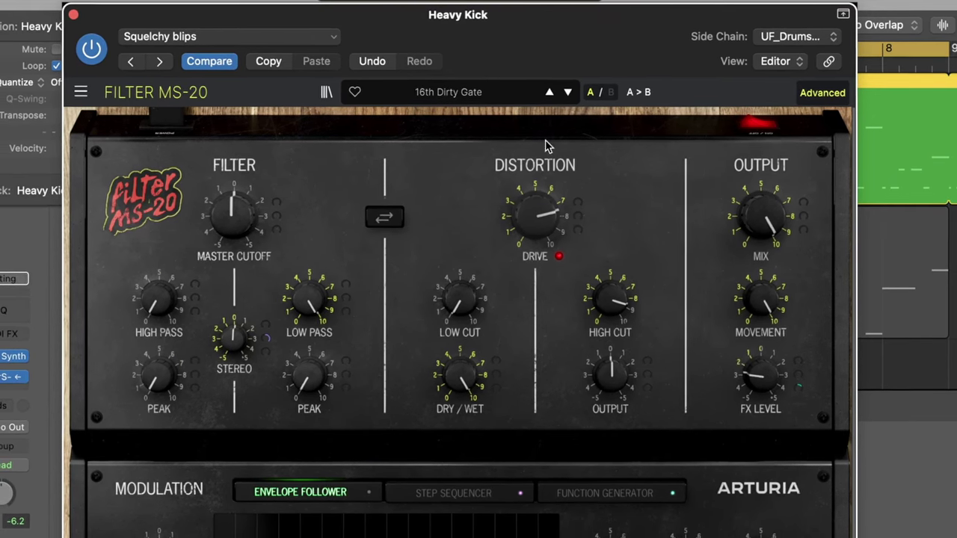
pyautogui.click(481, 94)
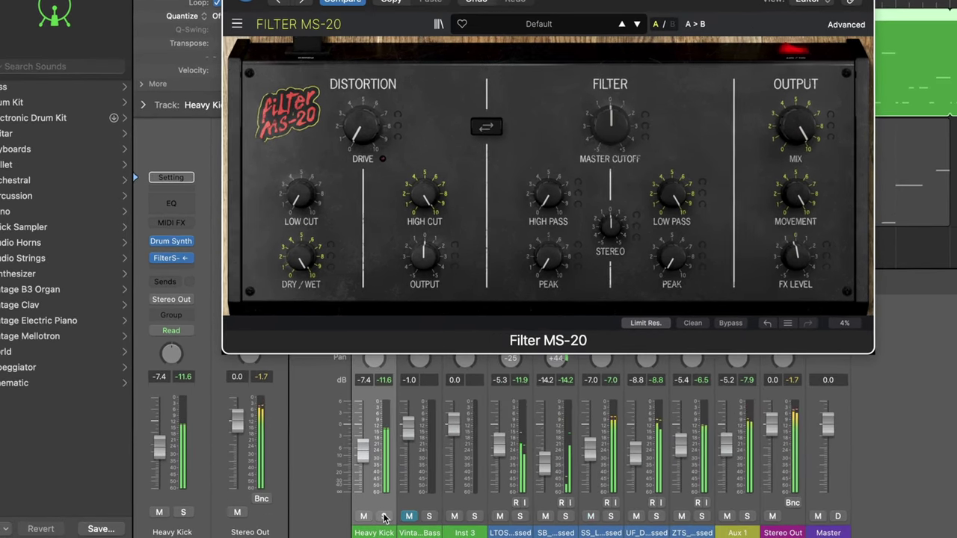
# - Solo Heavy Kick, route the filter before distortion, and lower the master cutoff
pyautogui.click(336, 522)
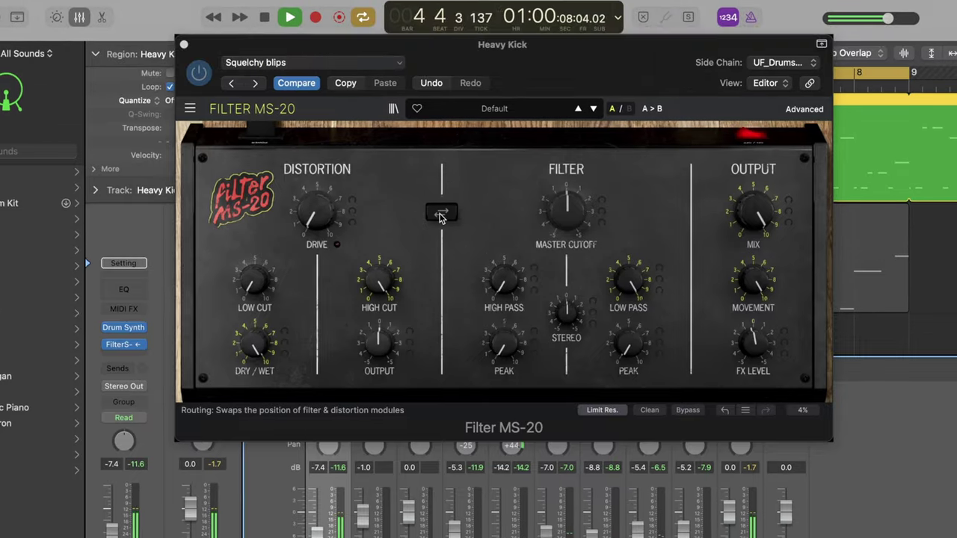
pyautogui.click(440, 217)
pyautogui.moveTo(316, 215)
pyautogui.mouseDown()
pyautogui.moveTo(316, 247)
pyautogui.moveTo(315, 217)
pyautogui.mouseUp()
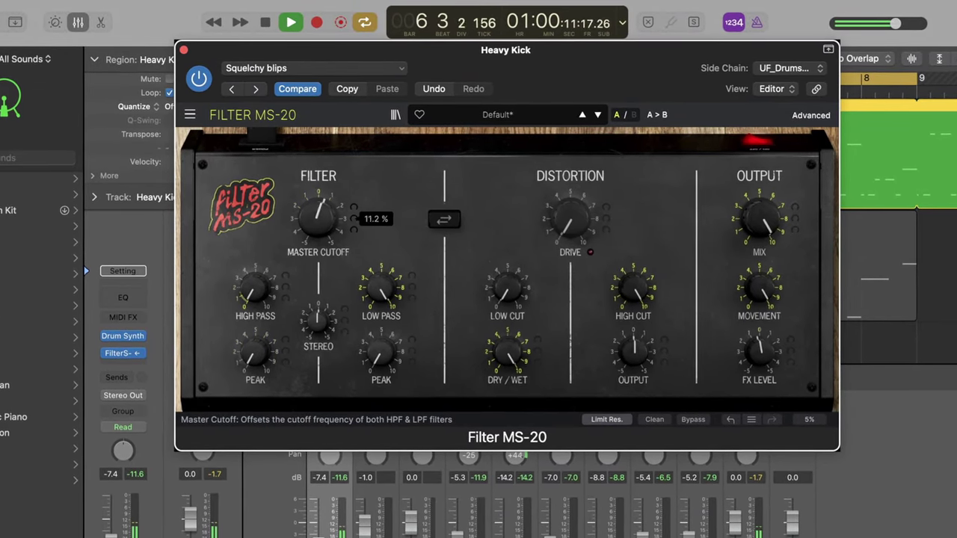
# - Raise the high-pass cutoff, lower the low-pass cutoff, and set its peak to about 67.6%
pyautogui.moveTo(262, 308); pyautogui.dragTo(263, 285)
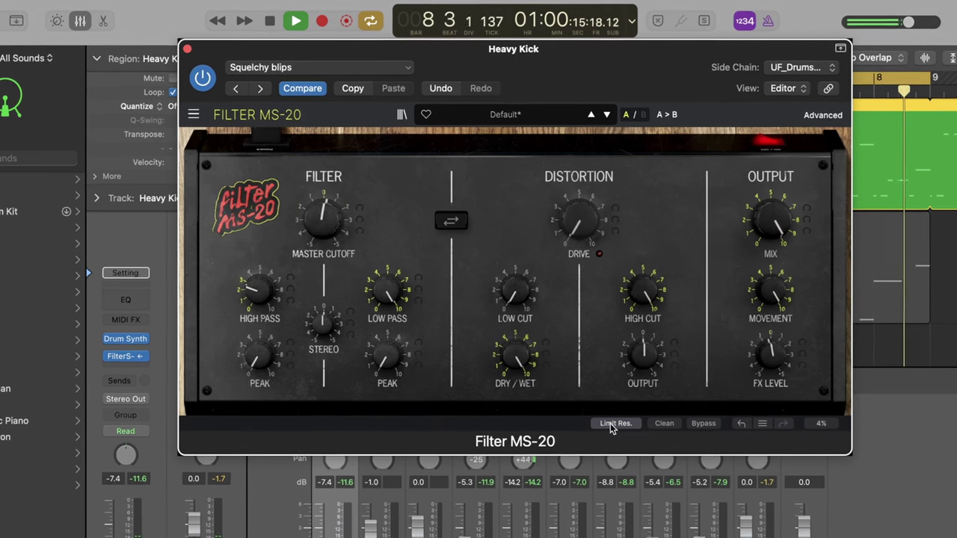
pyautogui.moveTo(390, 294); pyautogui.dragTo(391, 289)
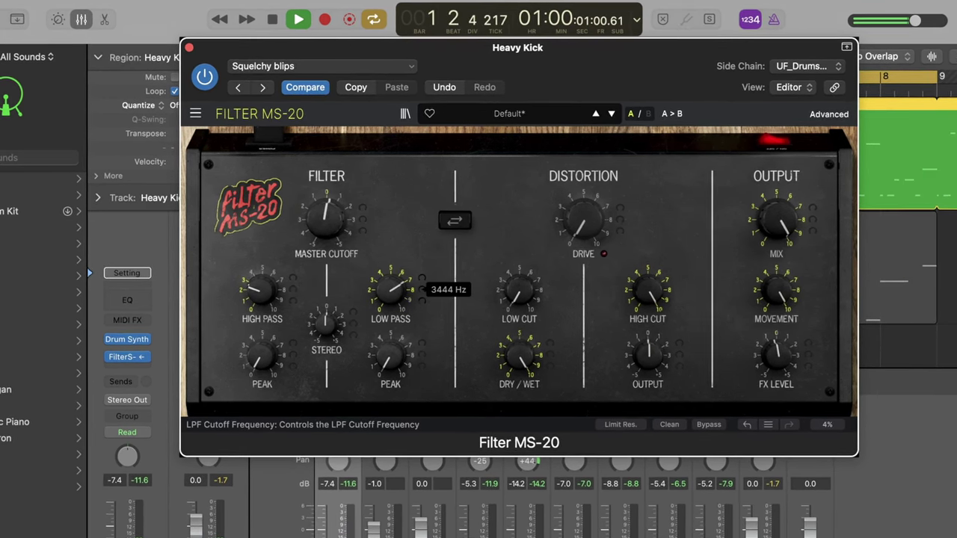
pyautogui.moveTo(394, 358); pyautogui.dragTo(393, 329)
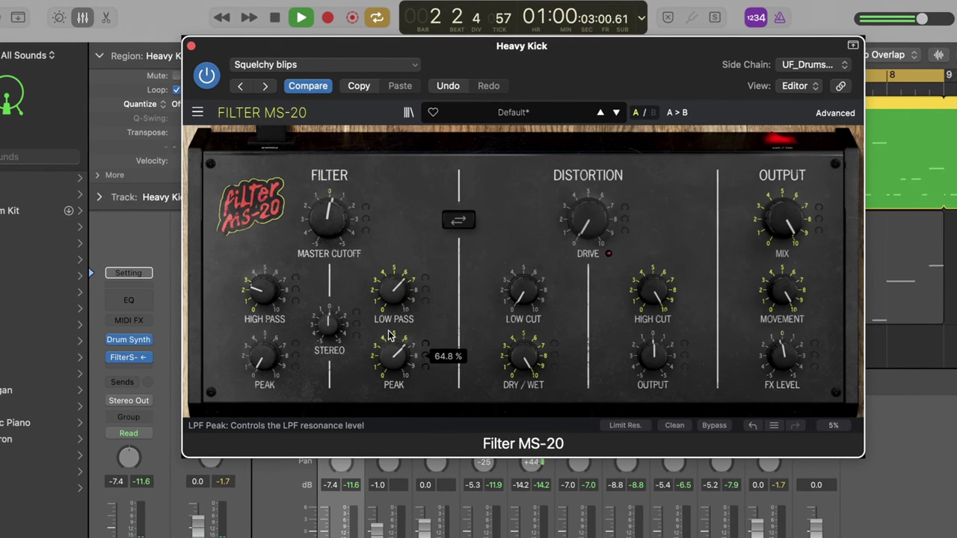
pyautogui.moveTo(391, 292)
pyautogui.mouseDown()
pyautogui.moveTo(392, 329)
pyautogui.moveTo(398, 290)
pyautogui.mouseUp()
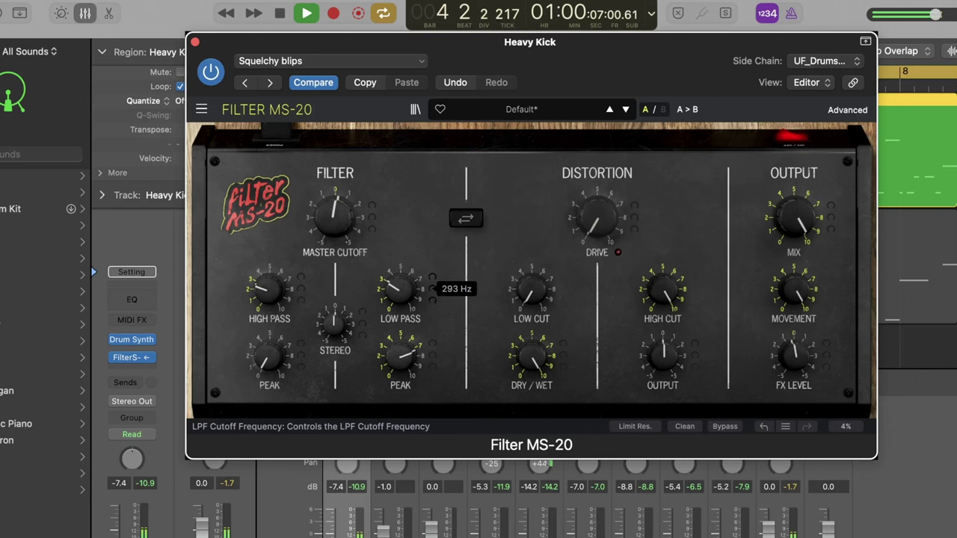
pyautogui.moveTo(400, 358); pyautogui.dragTo(399, 364)
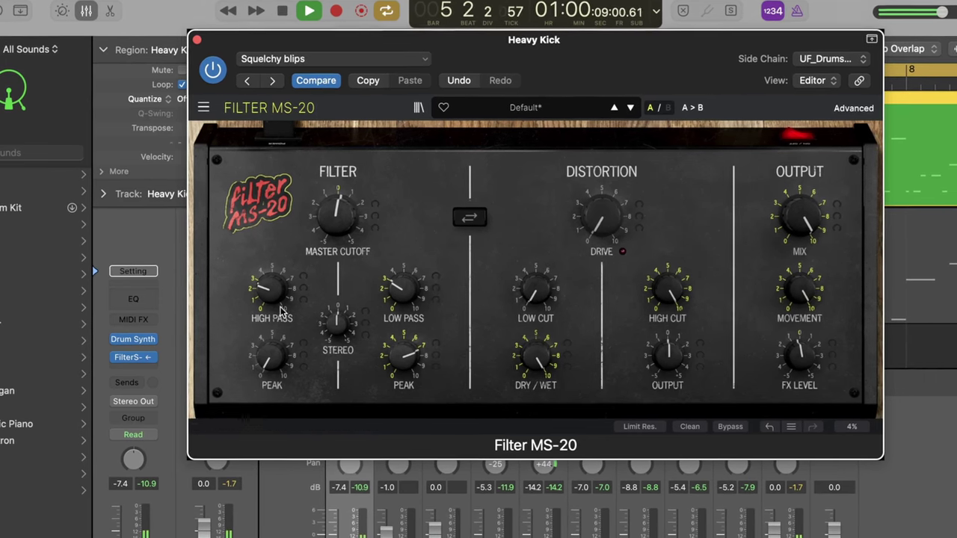
# - Retune the high-pass cutoff and raise its peak to about 56.4%
pyautogui.moveTo(271, 290); pyautogui.dragTo(271, 293)
pyautogui.moveTo(271, 364); pyautogui.dragTo(270, 359)
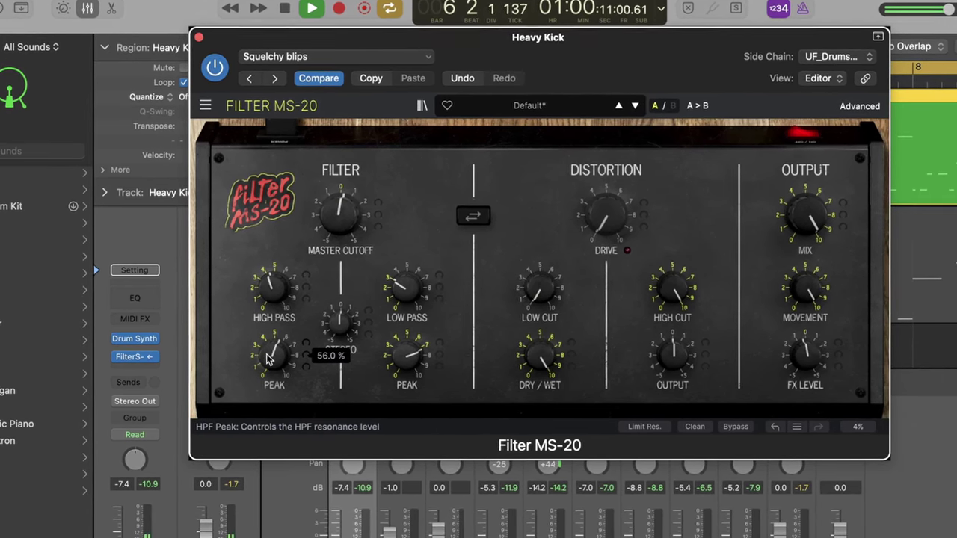
pyautogui.moveTo(274, 292); pyautogui.dragTo(274, 269)
pyautogui.moveTo(274, 357); pyautogui.dragTo(274, 356)
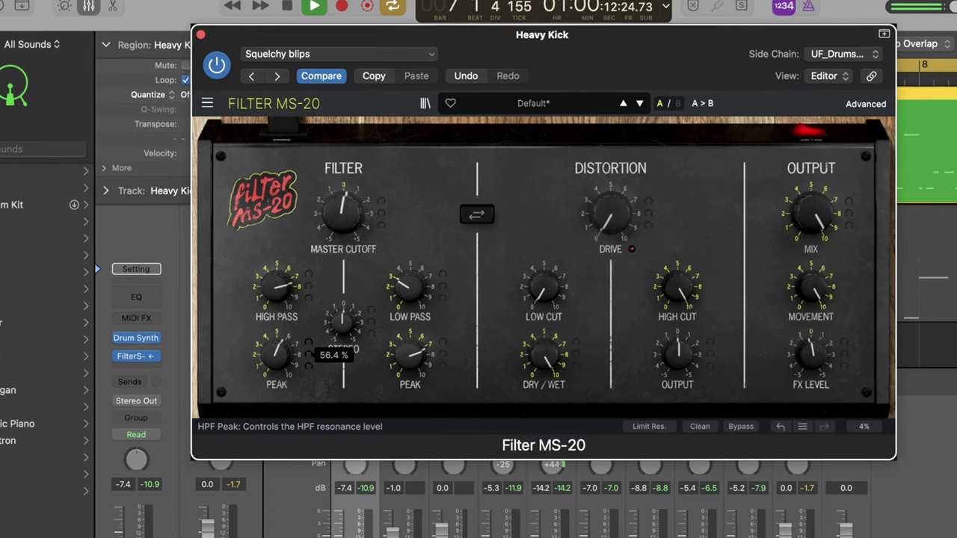
pyautogui.moveTo(276, 287)
pyautogui.mouseDown()
pyautogui.moveTo(276, 299)
pyautogui.moveTo(276, 290)
pyautogui.mouseUp()
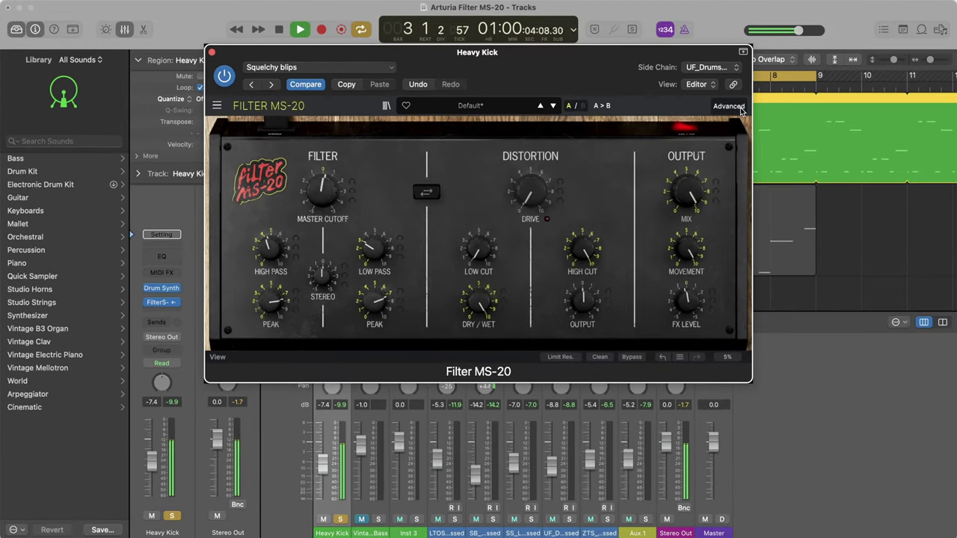
# - Show the step sequencer and give it a negative modulation amount on Master Cutoff
pyautogui.click(730, 106)
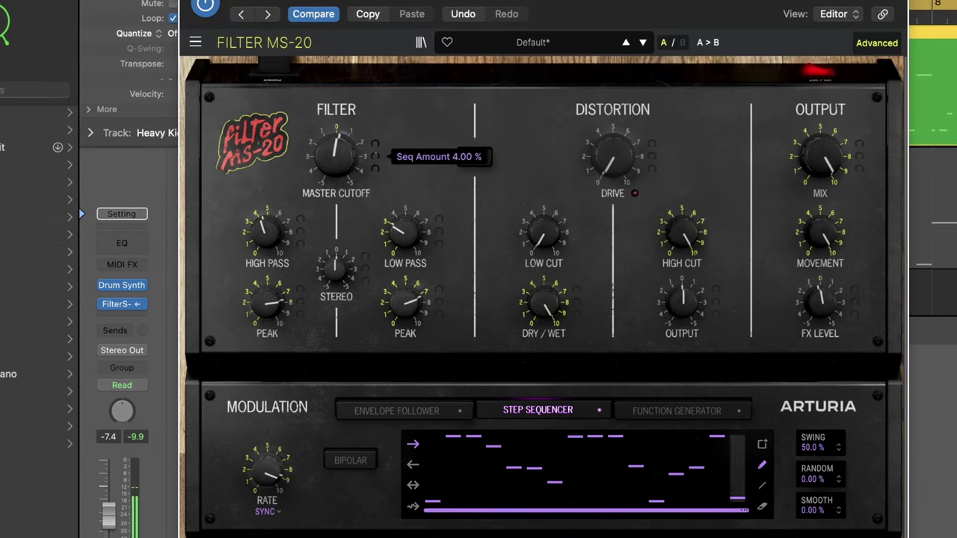
pyautogui.moveTo(332, 161); pyautogui.dragTo(331, 194)
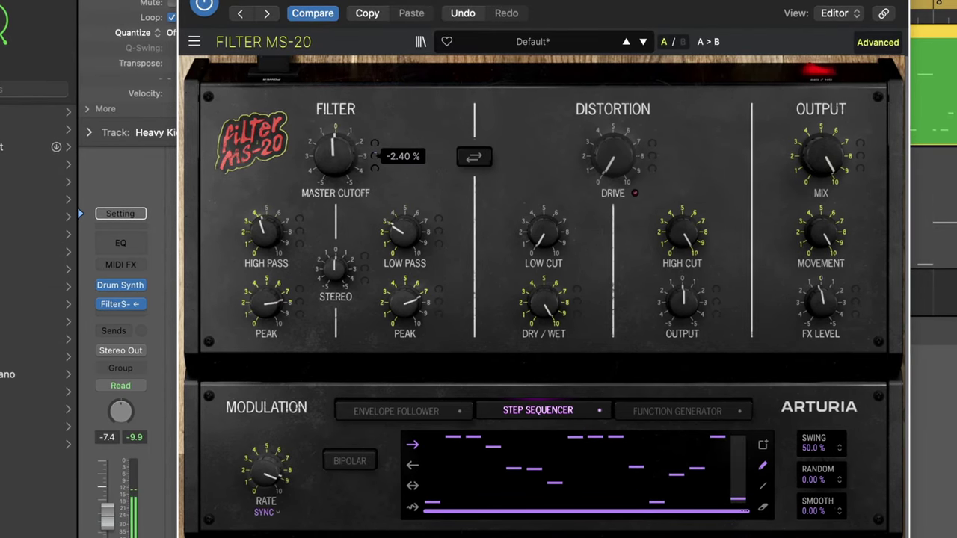
pyautogui.moveTo(331, 161); pyautogui.dragTo(329, 166)
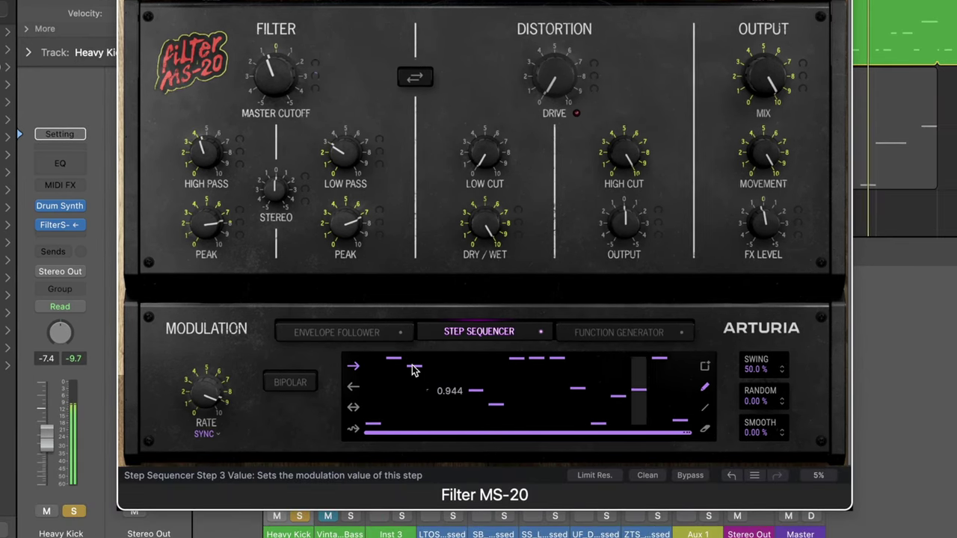
# - Redraw sequencer steps 3–5, raise step 11, and lower step 14 to about 0.236
pyautogui.moveTo(413, 370); pyautogui.dragTo(454, 359)
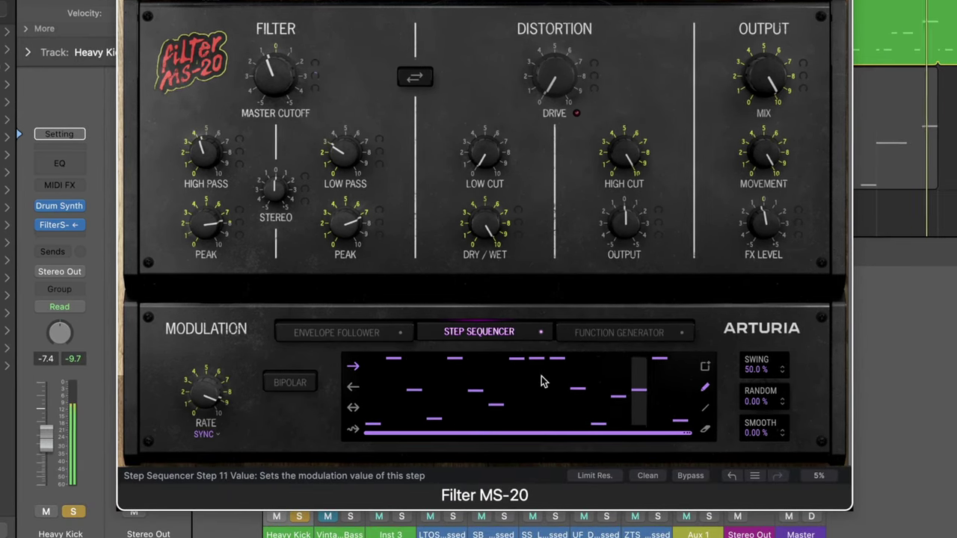
pyautogui.moveTo(581, 396); pyautogui.dragTo(608, 394)
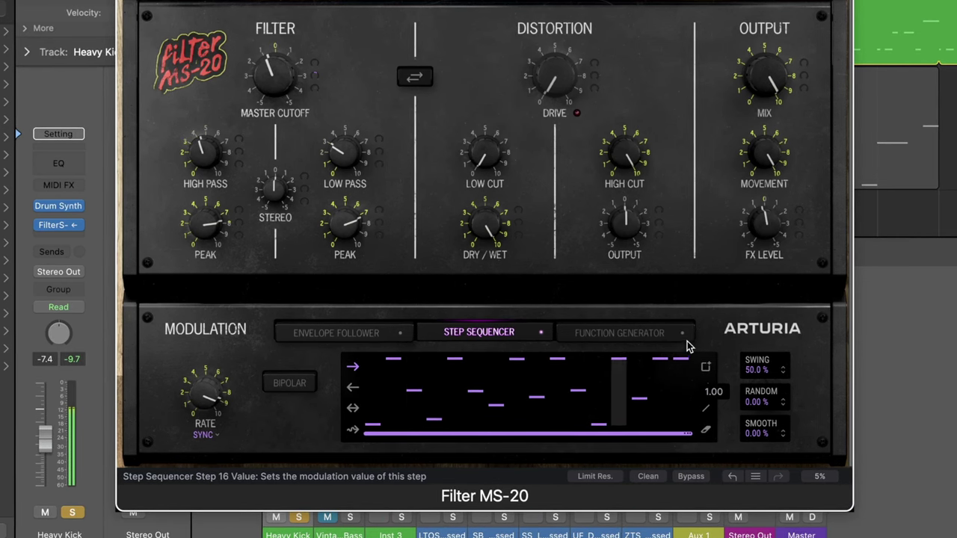
pyautogui.moveTo(632, 414); pyautogui.dragTo(634, 420)
pyautogui.click(646, 405)
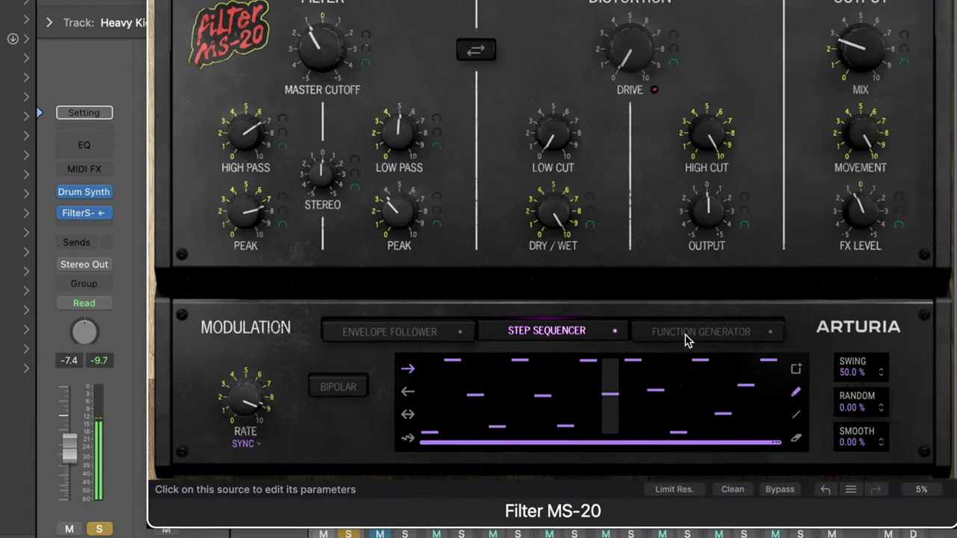
# - Make the function generator bipolar and set its Master Cutoff amount to -13.6%
pyautogui.click(692, 327)
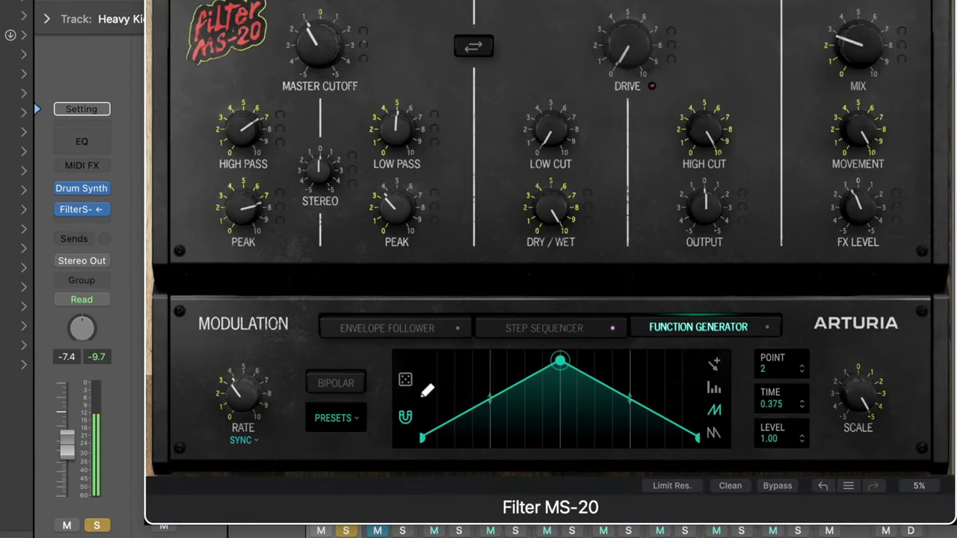
pyautogui.click(344, 391)
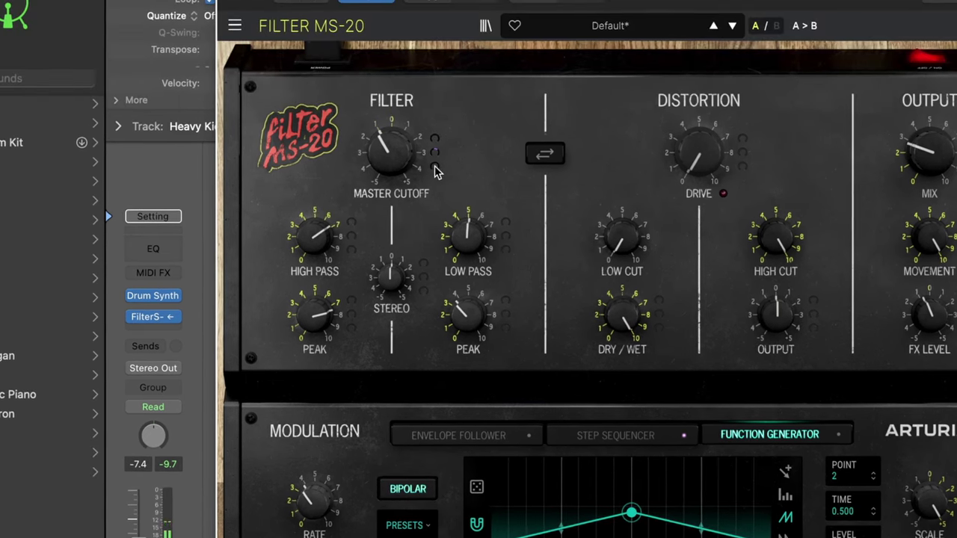
pyautogui.moveTo(364, 59); pyautogui.dragTo(364, 51)
pyautogui.moveTo(436, 168); pyautogui.dragTo(436, 184)
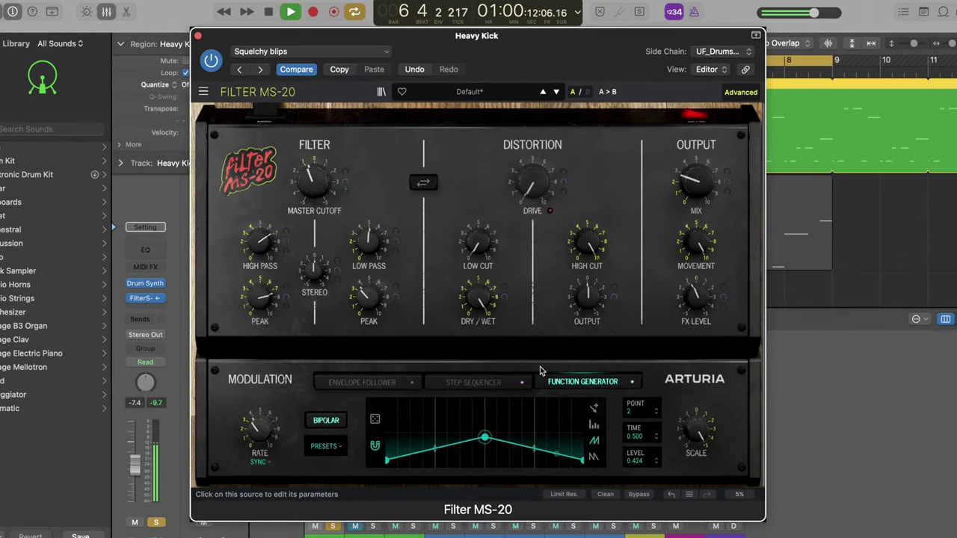
# - Lower Mix to about 14%, raise FX Level, and make the step sequencer bipolar
pyautogui.moveTo(695, 182); pyautogui.dragTo(703, 214)
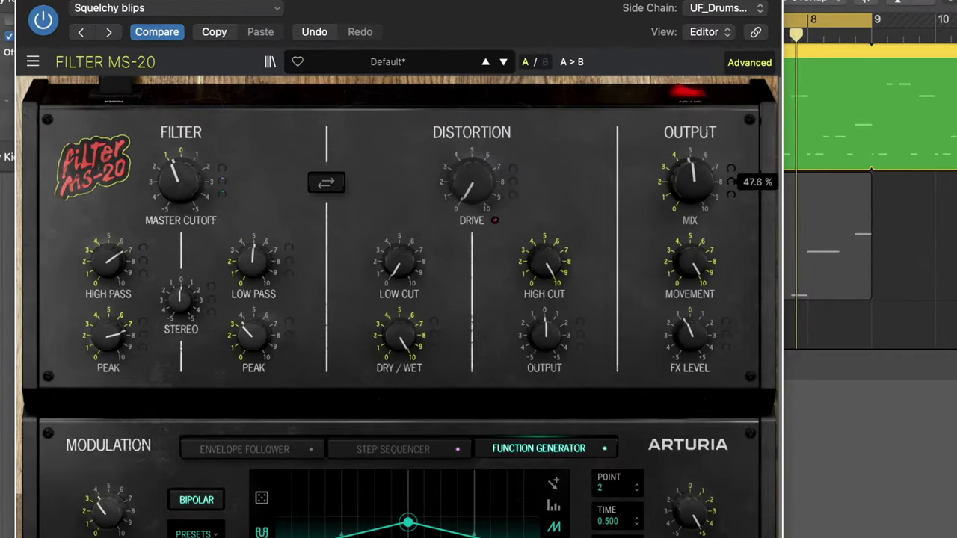
pyautogui.moveTo(689, 336); pyautogui.dragTo(689, 318)
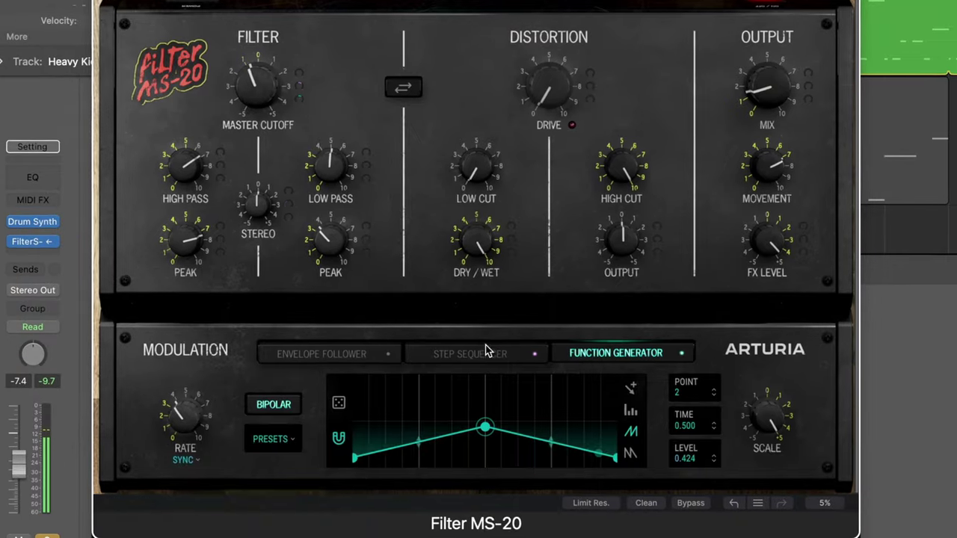
pyautogui.click(478, 344)
pyautogui.click(290, 401)
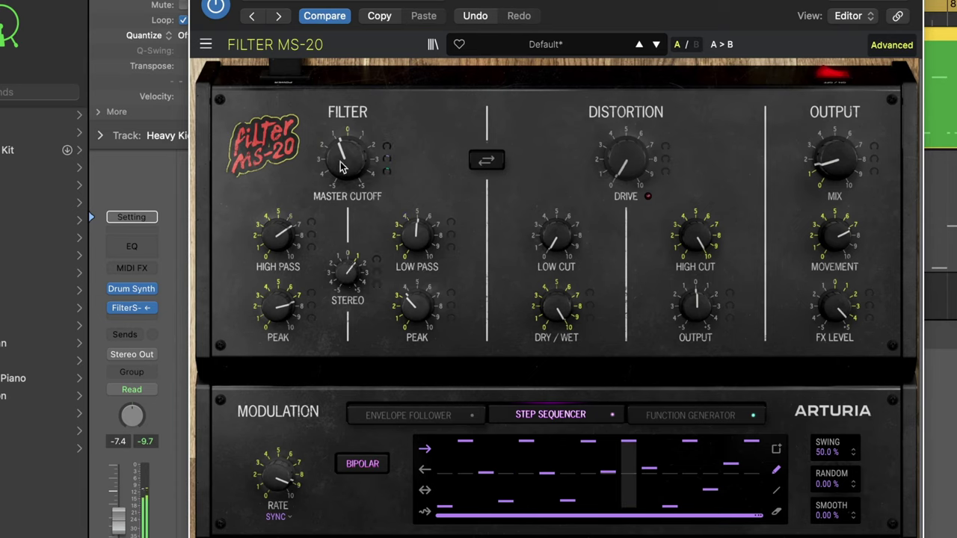
# - Push the sequencer's cutoff amount further negative, lower High Pass, and set its peak to about 70%
pyautogui.moveTo(387, 153); pyautogui.dragTo(386, 172)
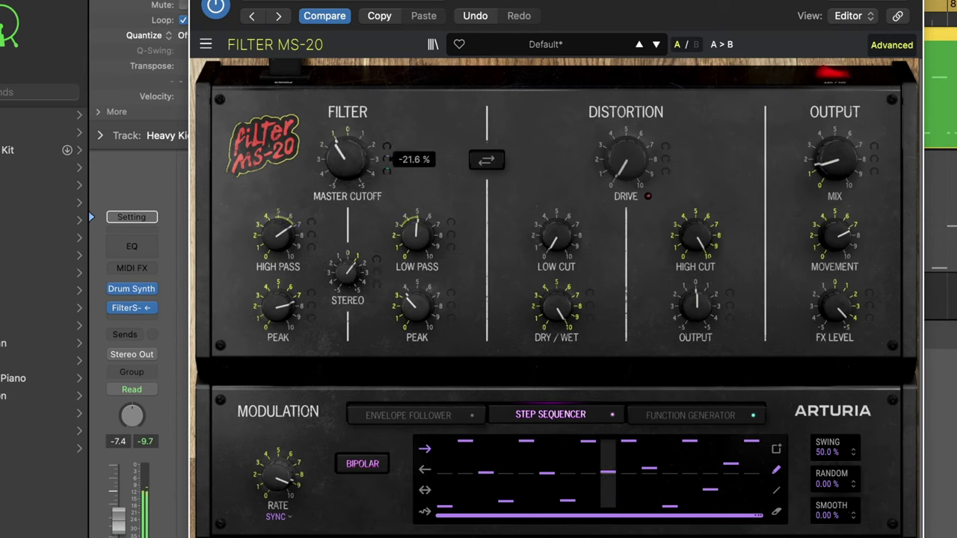
pyautogui.moveTo(279, 234)
pyautogui.mouseDown()
pyautogui.moveTo(278, 254)
pyautogui.moveTo(278, 238)
pyautogui.mouseUp()
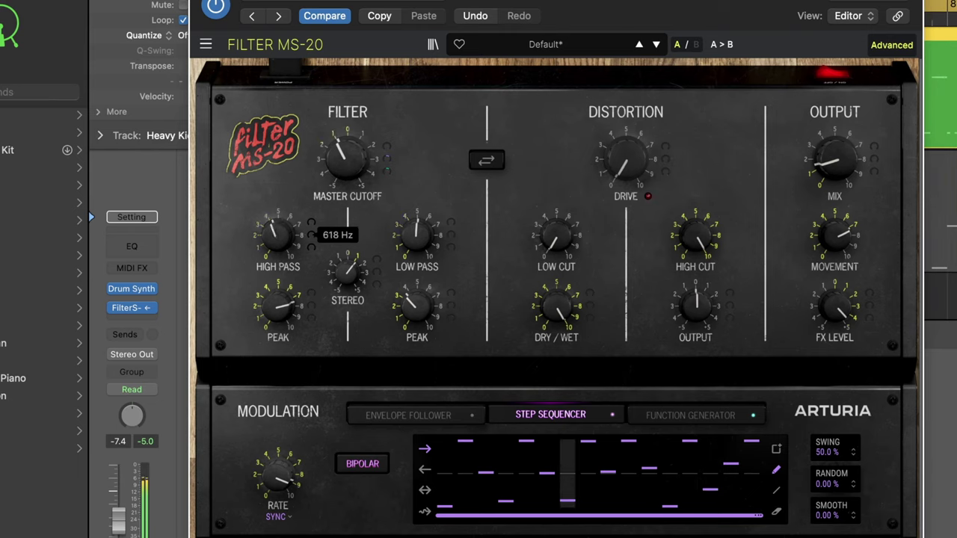
pyautogui.moveTo(278, 305); pyautogui.dragTo(279, 301)
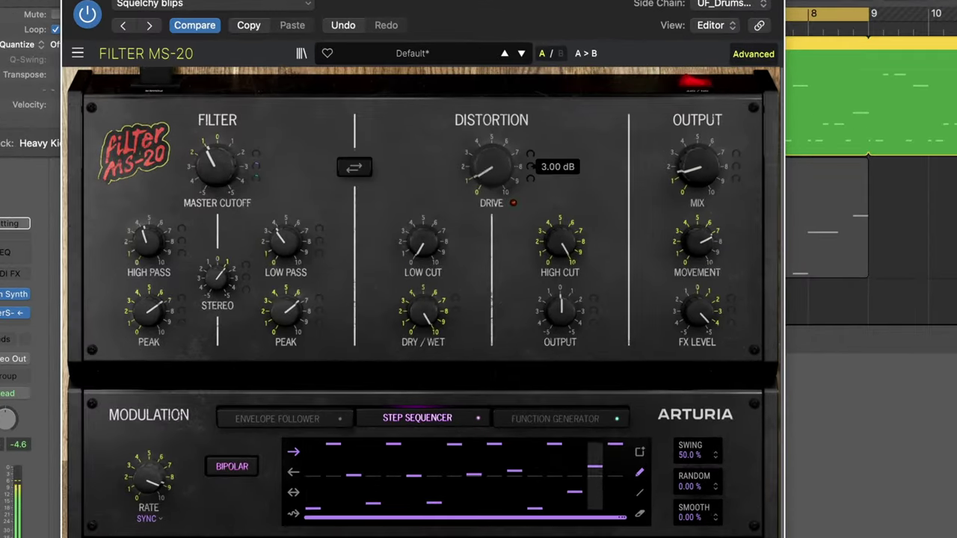
# - Turn up Drive, switch Low Cut off, raise Mix to about 23% and Output to about 3 dB
pyautogui.moveTo(490, 168); pyautogui.dragTo(490, 134)
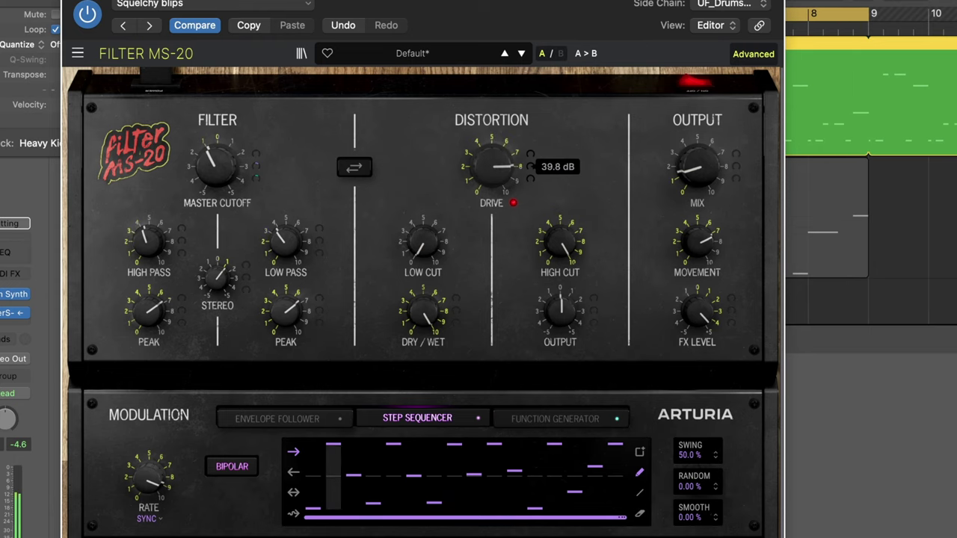
pyautogui.moveTo(422, 244); pyautogui.dragTo(425, 256)
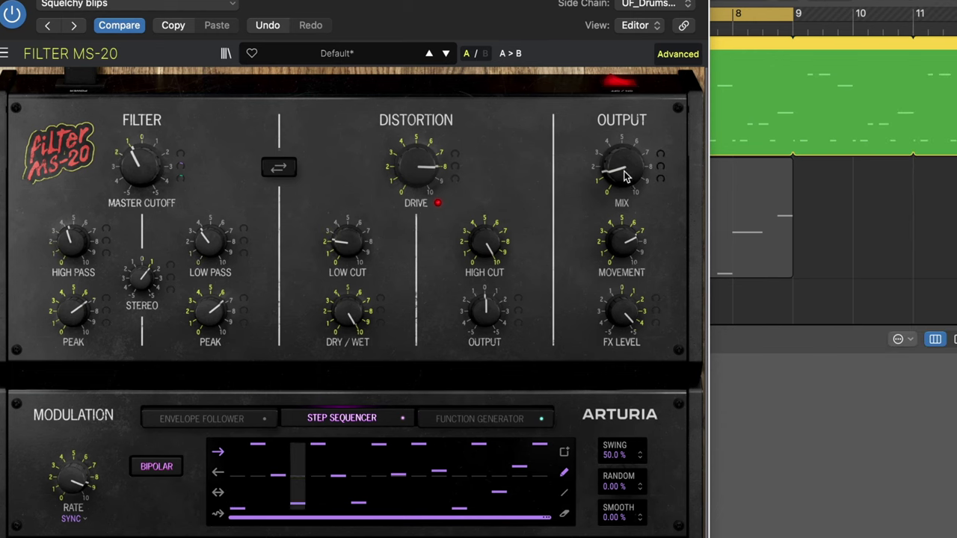
pyautogui.moveTo(621, 166); pyautogui.dragTo(622, 160)
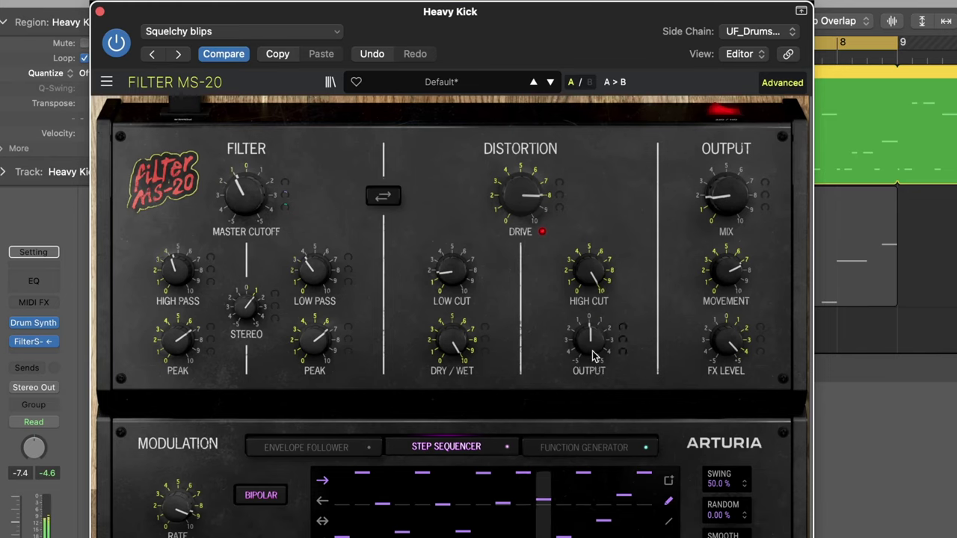
pyautogui.moveTo(592, 357); pyautogui.dragTo(593, 348)
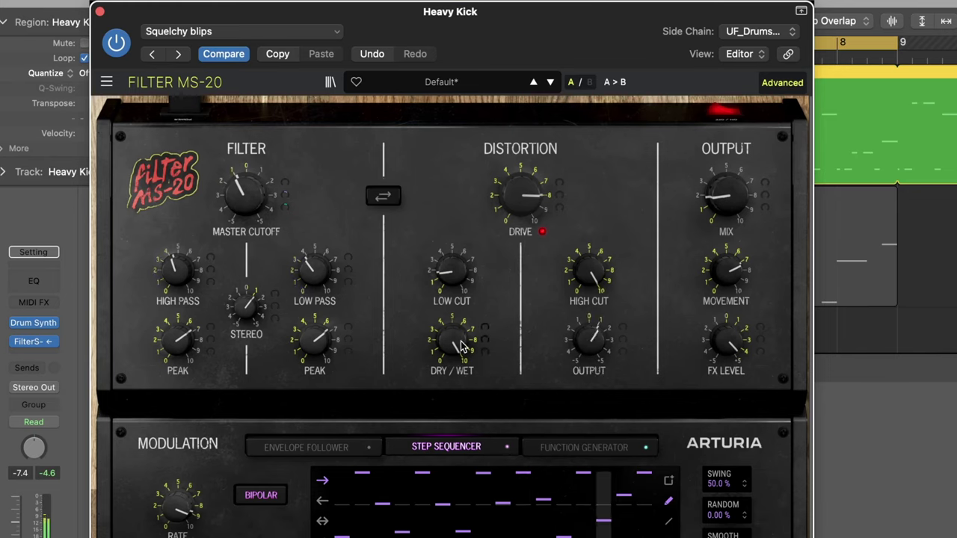
# - Push Dry/Wet toward wet, adjust FX Level and Mix, raise High Pass, and bring Low Pass near 1 kHz
pyautogui.moveTo(452, 344); pyautogui.dragTo(452, 338)
pyautogui.moveTo(589, 340); pyautogui.dragTo(589, 344)
pyautogui.moveTo(733, 349); pyautogui.dragTo(733, 335)
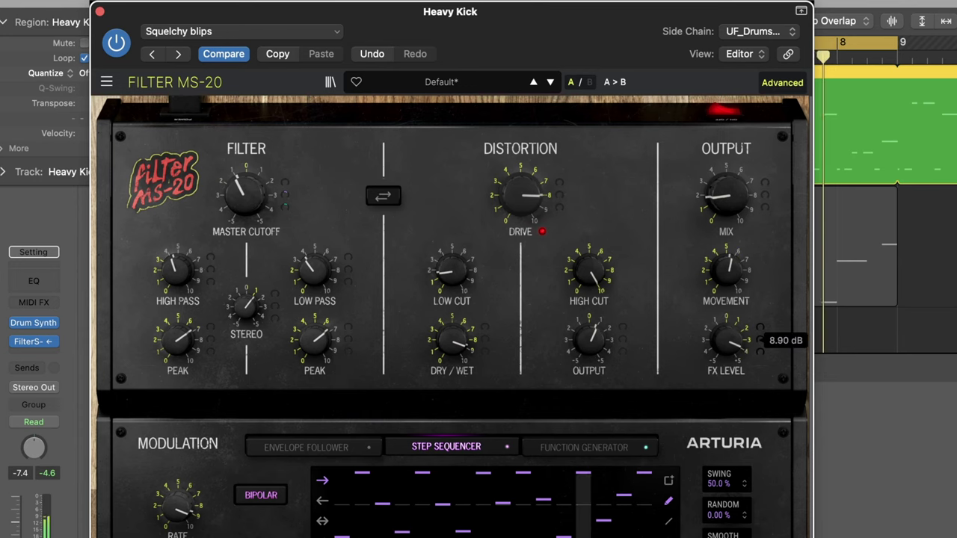
pyautogui.moveTo(720, 182); pyautogui.dragTo(721, 176)
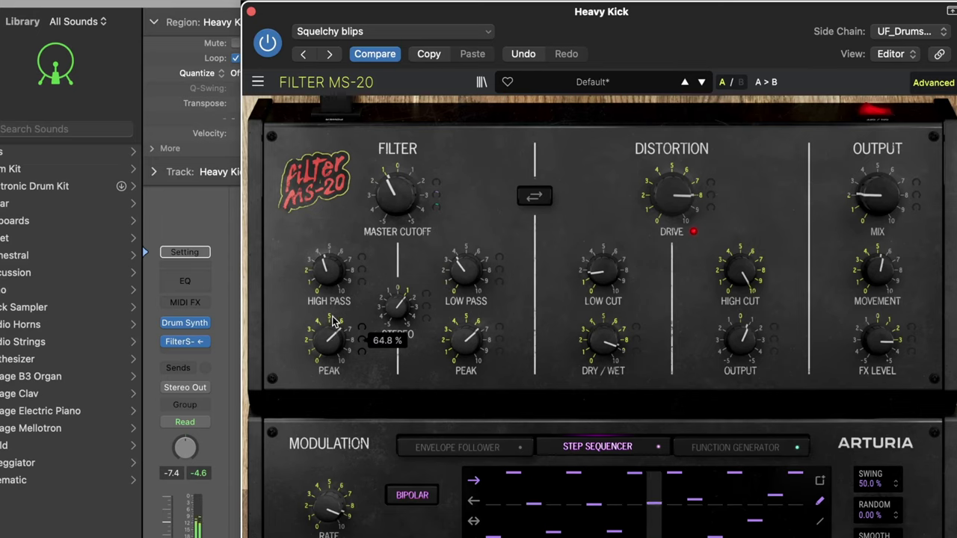
pyautogui.moveTo(329, 271)
pyautogui.mouseDown()
pyautogui.moveTo(329, 258)
pyautogui.moveTo(329, 272)
pyautogui.mouseUp()
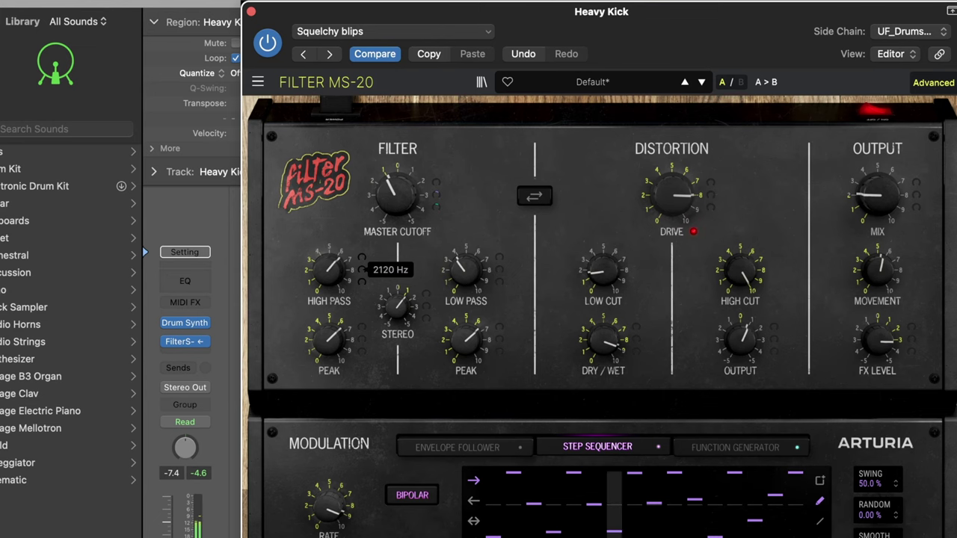
pyautogui.moveTo(466, 270); pyautogui.dragTo(465, 262)
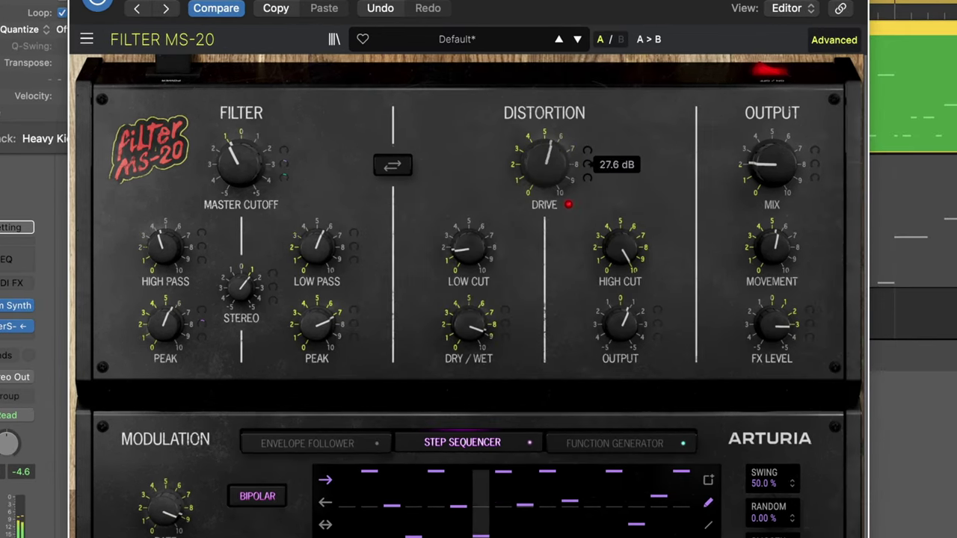
# - Turn the distortion Drive knob clockwise to roughly 34 dB
pyautogui.moveTo(545, 165); pyautogui.dragTo(544, 150)
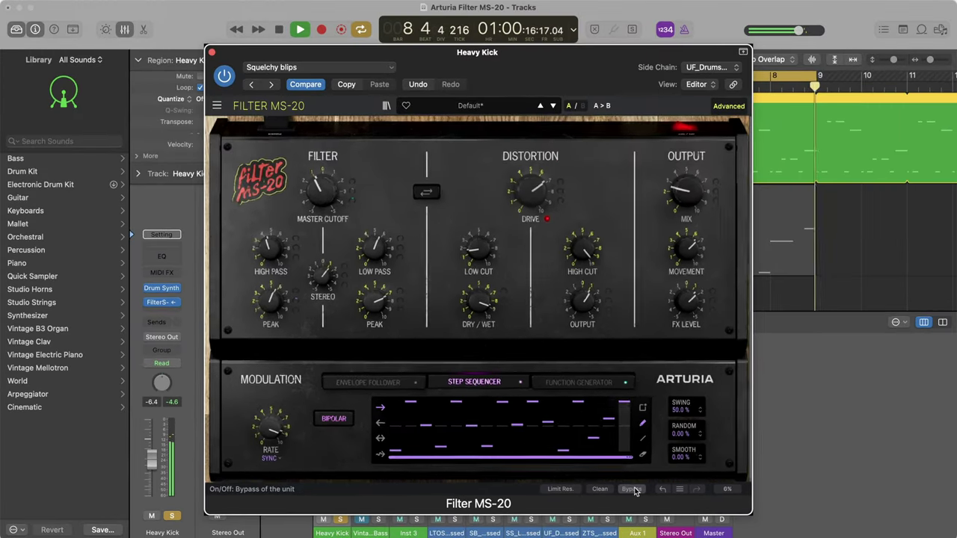
# - Bypass Filter MS-20 briefly to hear the dry kick, re-enable it, and unsolo Heavy Kick
pyautogui.click(632, 490)
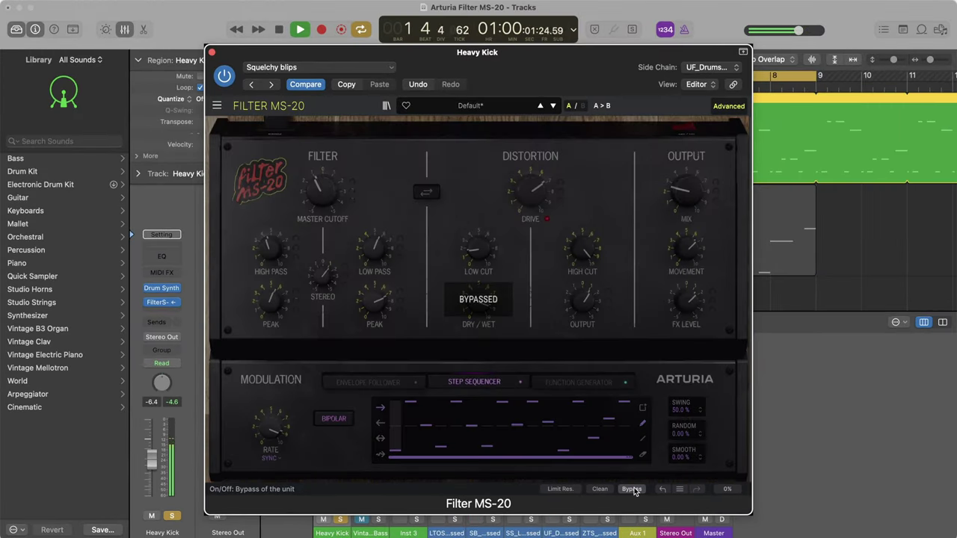
pyautogui.click(632, 490)
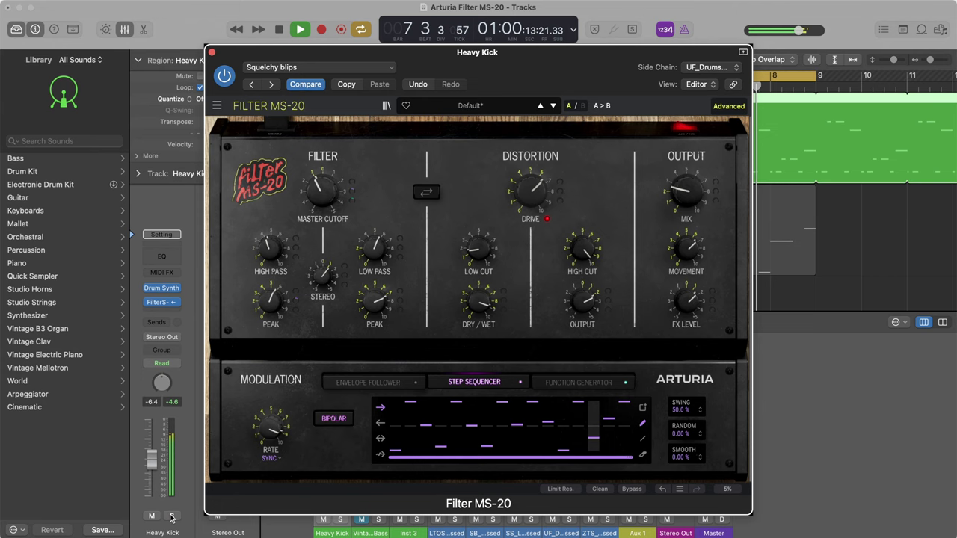
pyautogui.click(171, 517)
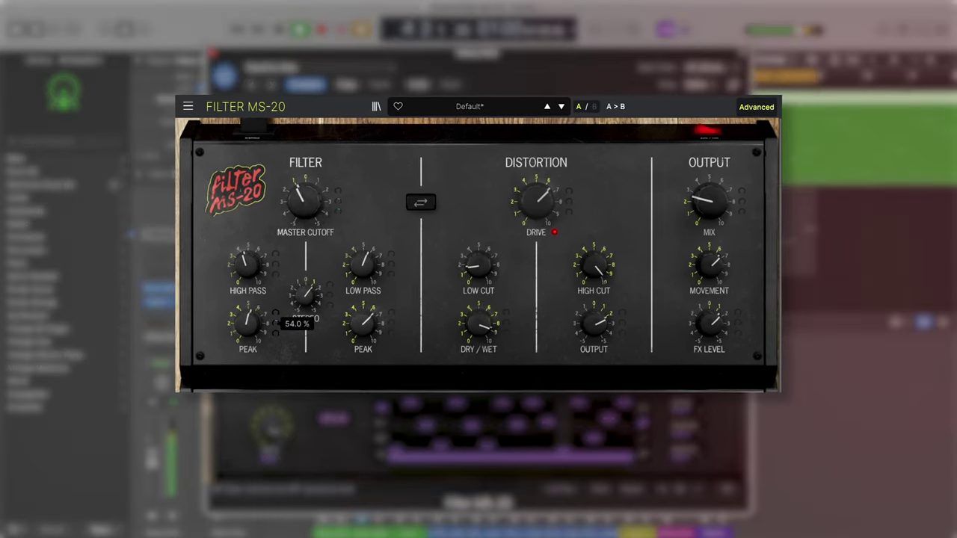
# - Nudge the Stereo knob up to 54.8%
pyautogui.moveTo(303, 298); pyautogui.dragTo(303, 294)
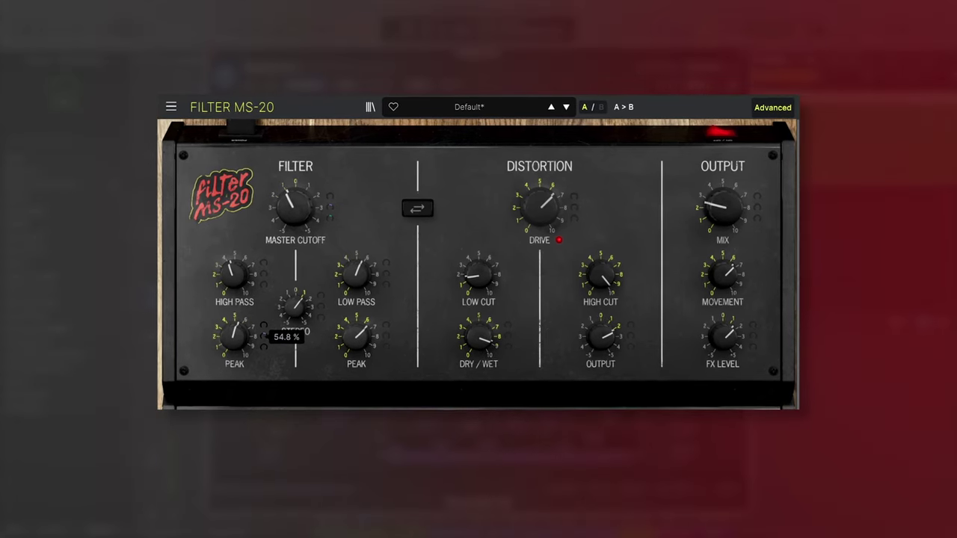